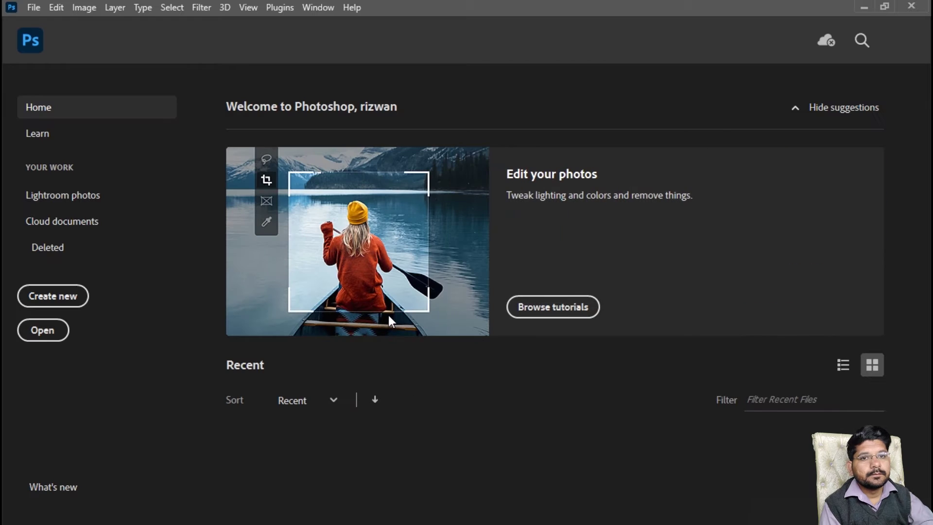
- Open the 001_BrongeEagle JPG from the Desktop and select its white background with the Magic Wand
click(42, 330)
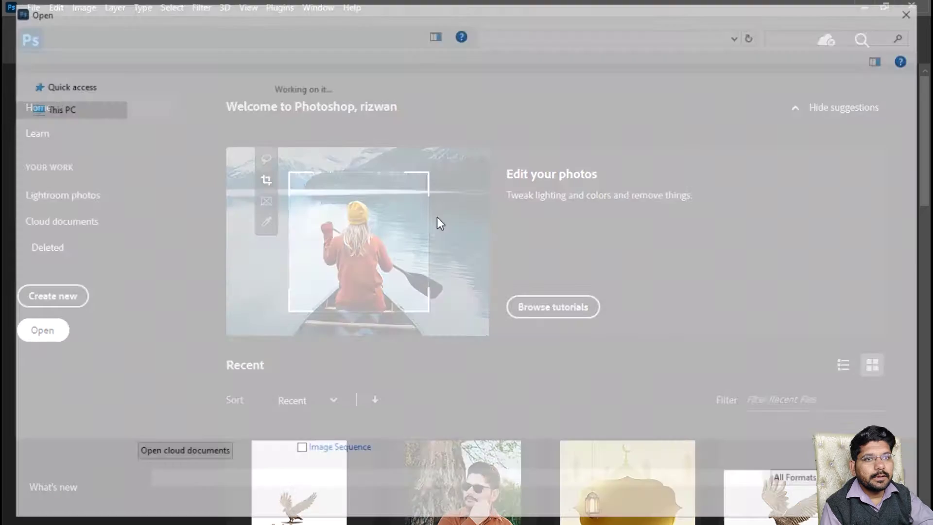
double_click(404, 131)
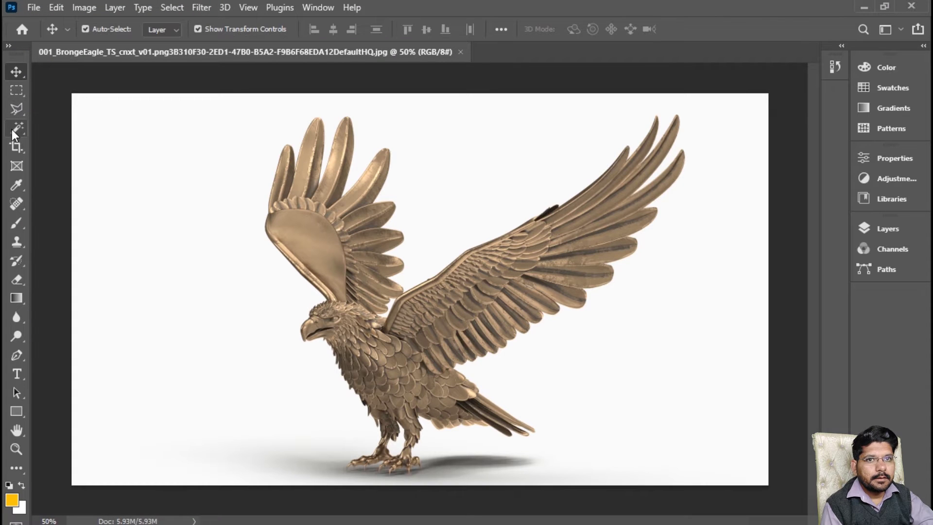
click(14, 128)
click(196, 165)
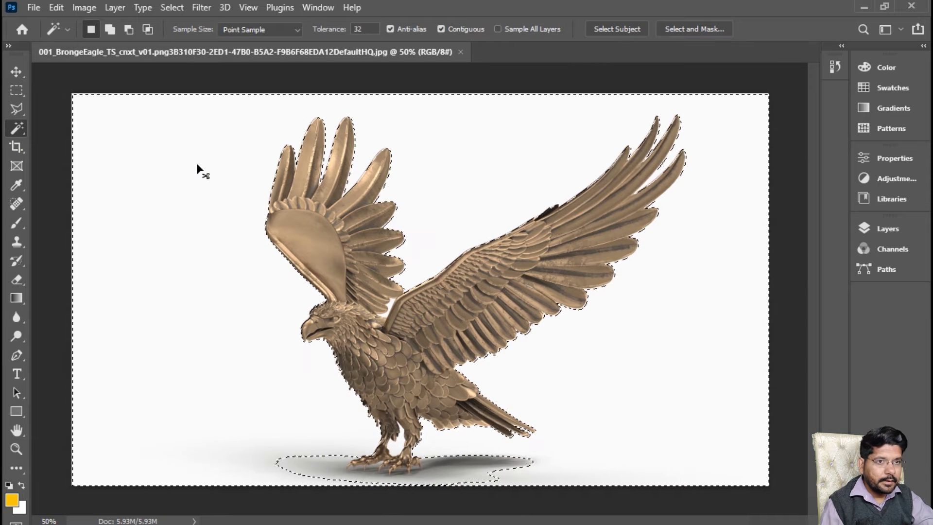
- Create a new A4 print document at 300 ppi in RGB Color with transparent background contents
key(ctrl+n)
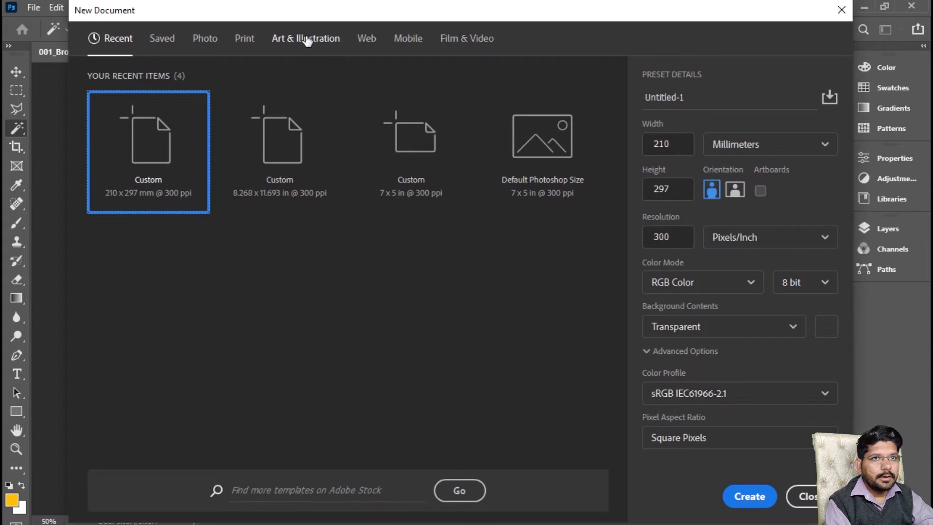
click(244, 38)
click(552, 158)
click(689, 338)
click(687, 424)
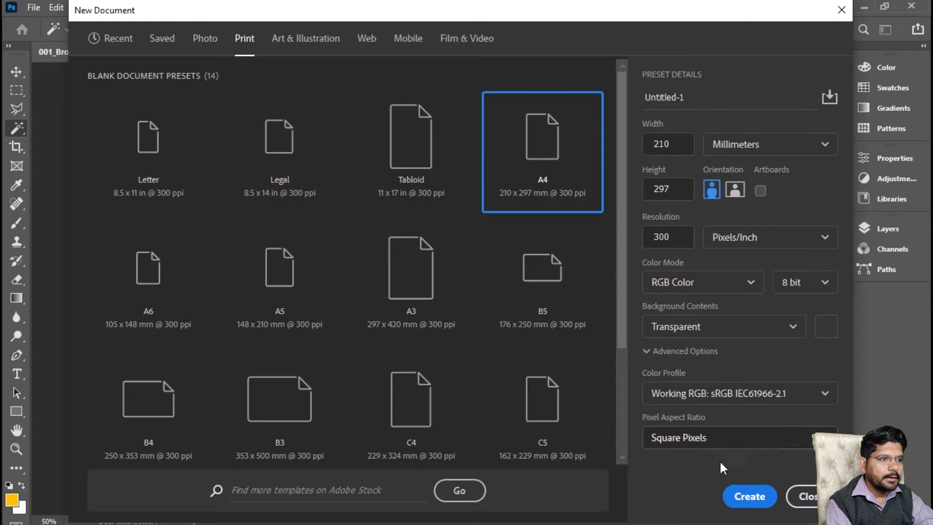
click(741, 496)
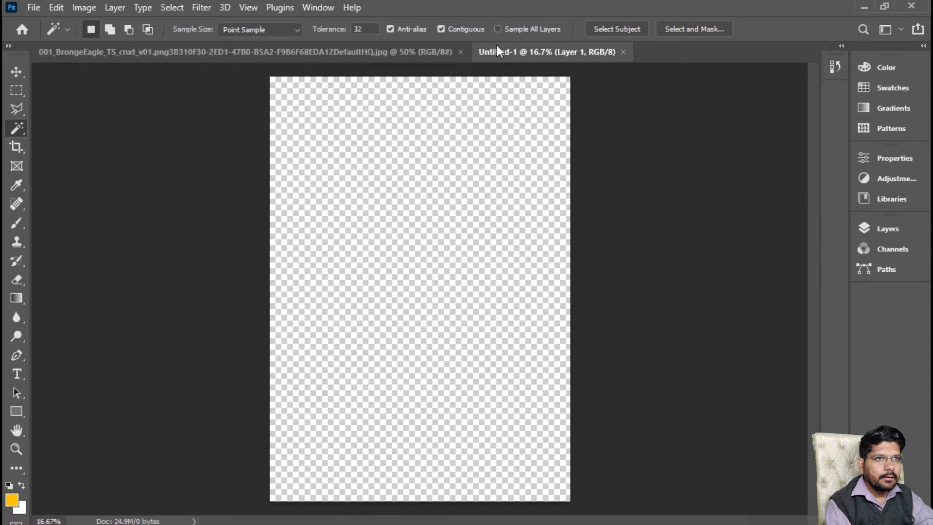
- Invert the background selection in the eagle image and move the selected eagle into the upper half of Untitled-1
click(323, 52)
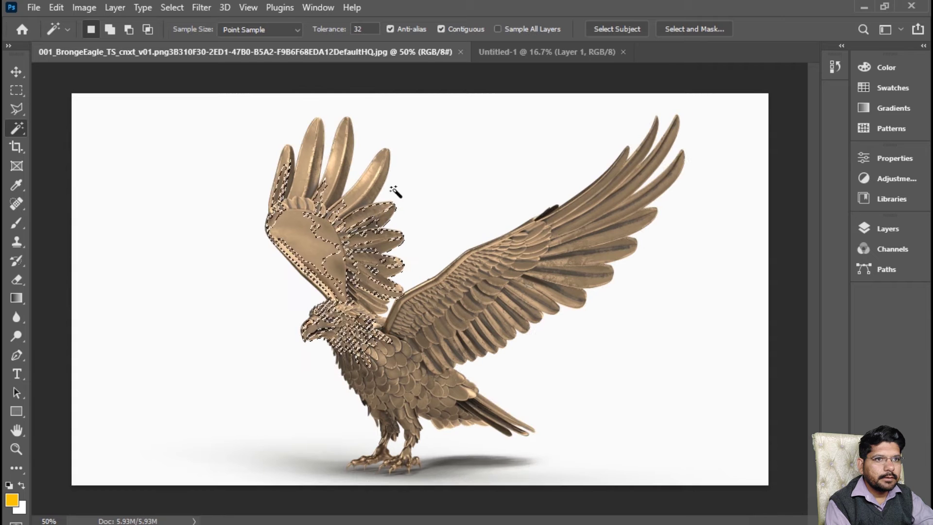
right_click(368, 190)
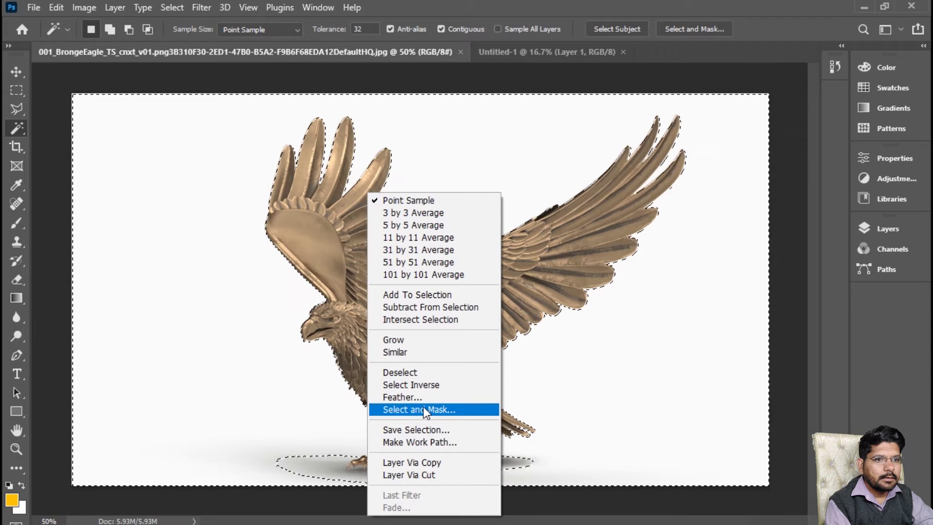
click(418, 385)
click(16, 72)
drag(349, 229, 530, 62)
drag(391, 203, 401, 215)
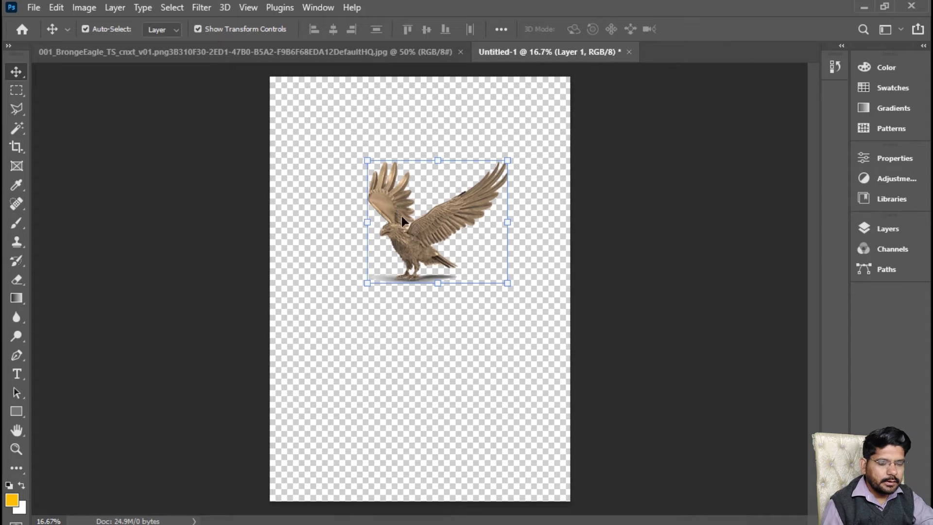
- Delete the leftover white patches between the eagle's wings and between its legs using the Magic Wand, then deselect
ctrl+space+click(442, 233)
ctrl+space+click(442, 233)
ctrl+space+click(442, 232)
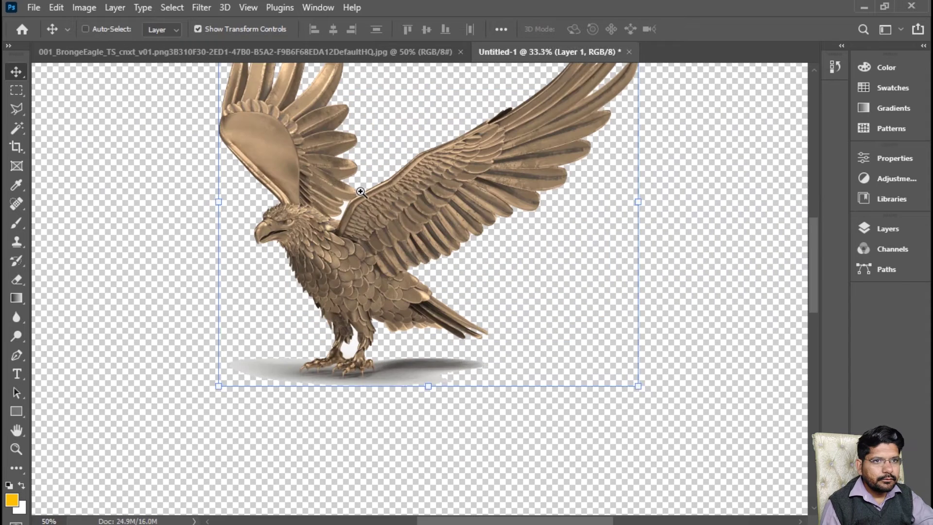
click(10, 128)
alt+scroll(328, 214, up, 2)
alt+scroll(418, 184, up, 2)
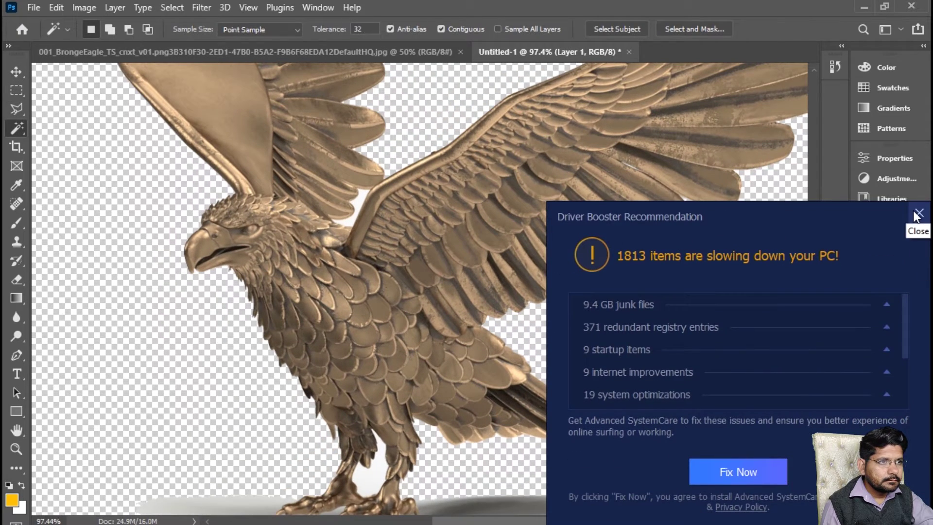
click(918, 213)
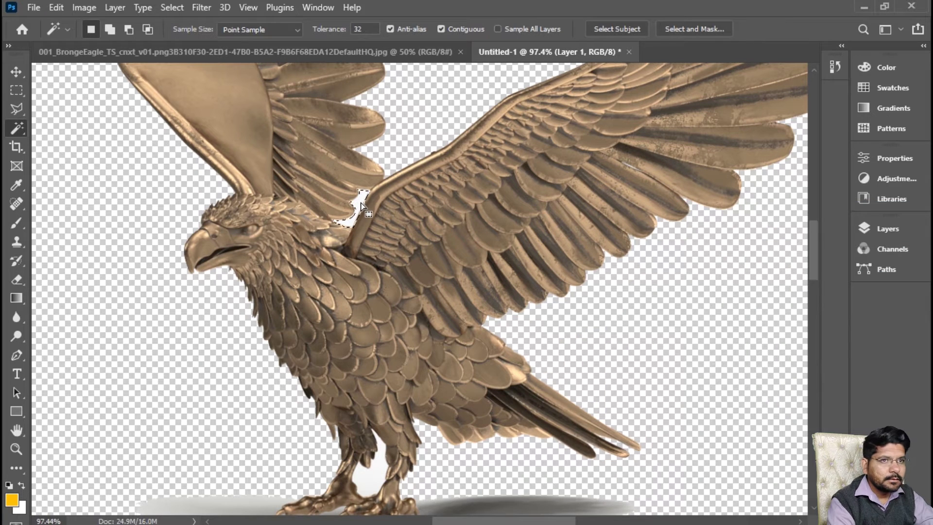
scroll(373, 379, down, 5)
click(393, 337)
key(Delete)
key(ctrl+d)
scroll(421, 325, down, 2)
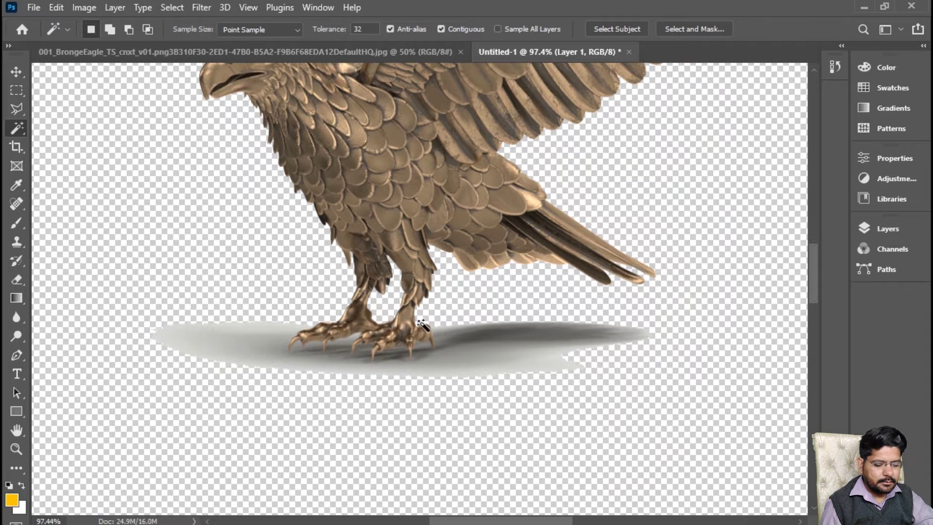
key(super)
key(super)
scroll(420, 340, down, 4)
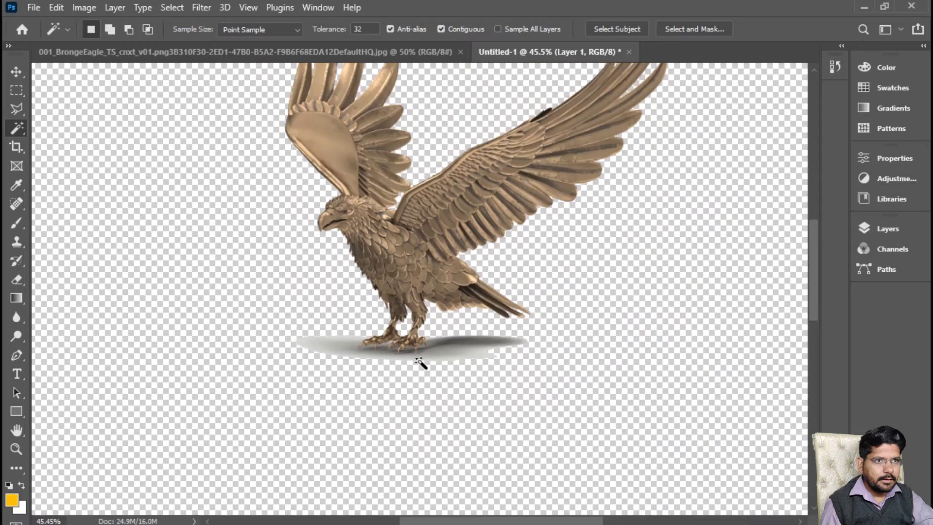
scroll(421, 362, down, 2)
- Save the document to the Desktop as a PNG copy named "logo image" with the large file size option
key(ctrl+s)
click(550, 398)
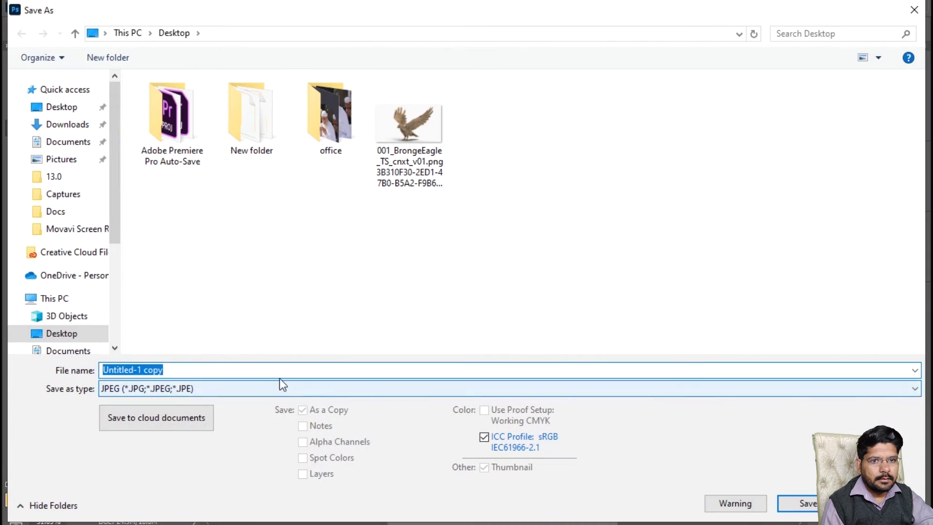
click(278, 387)
click(240, 330)
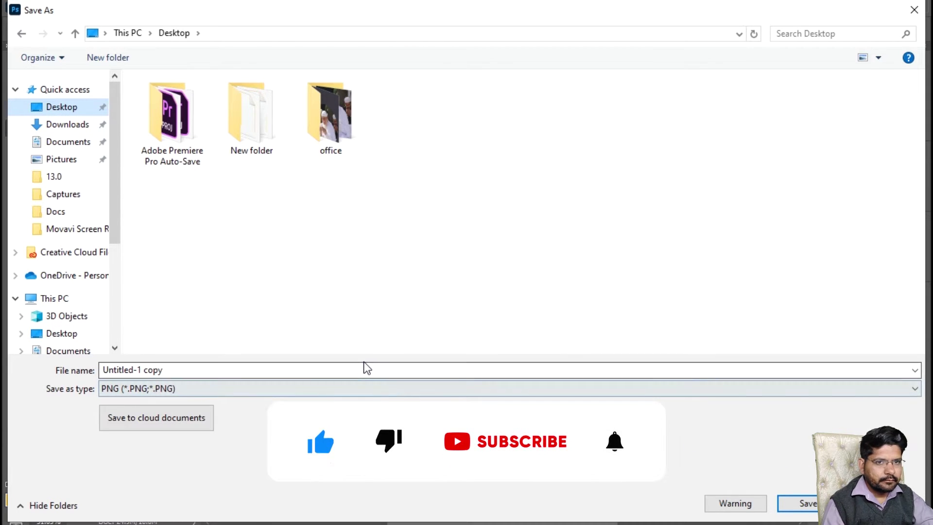
click(370, 374)
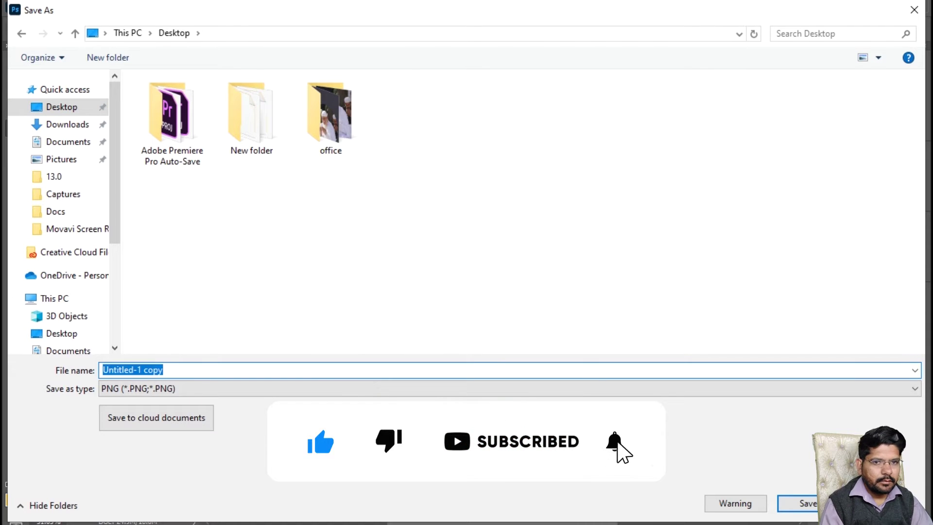
text(lgo)
text(ogo)
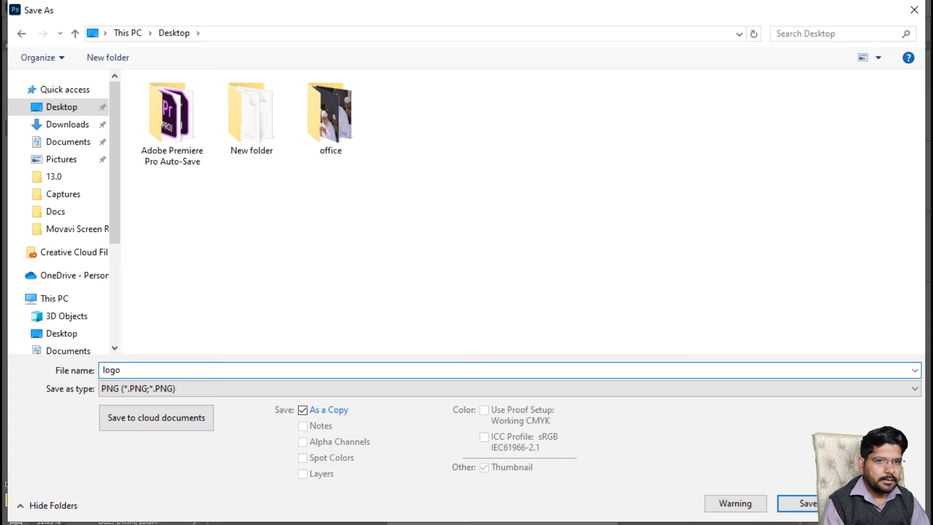
text( image)
key(Return)
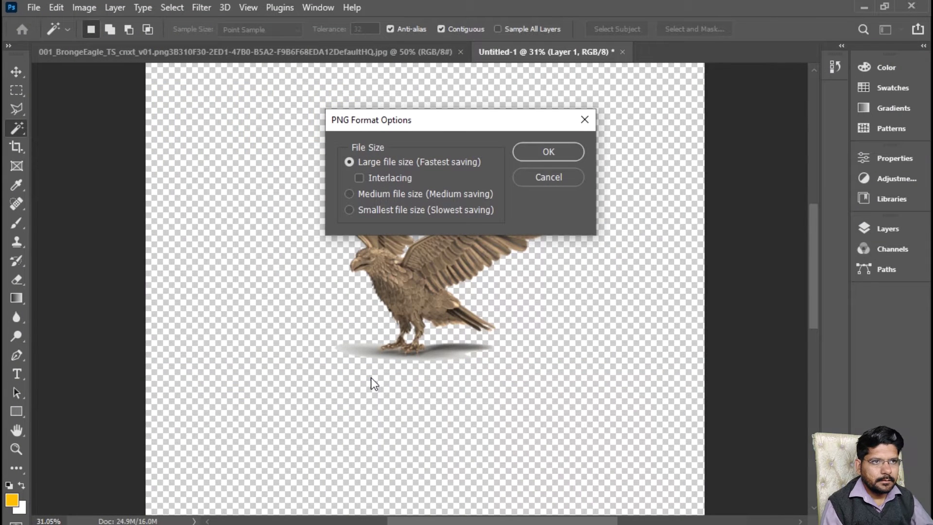
click(548, 152)
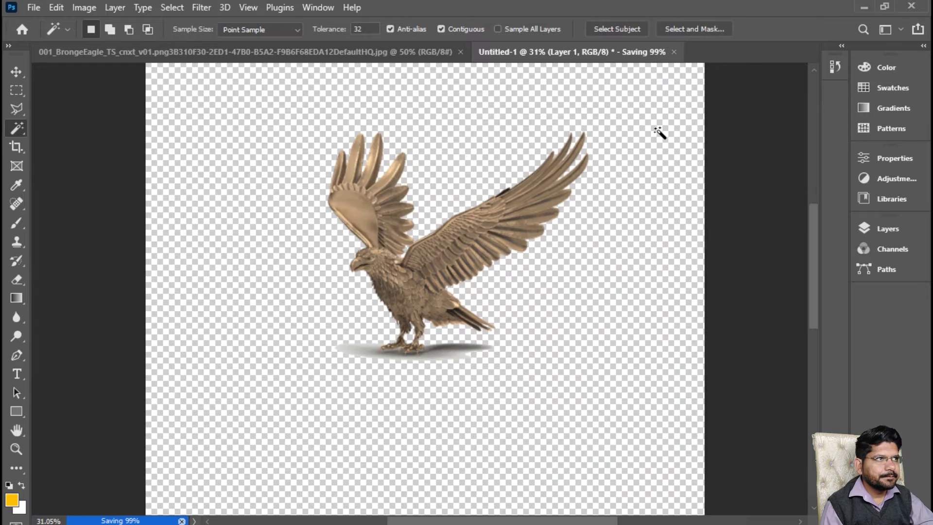
- Switch to the desktop, refresh it, and bring the "logo image" PNG into the open CorelDRAW document
click(864, 8)
right_click(184, 268)
click(233, 305)
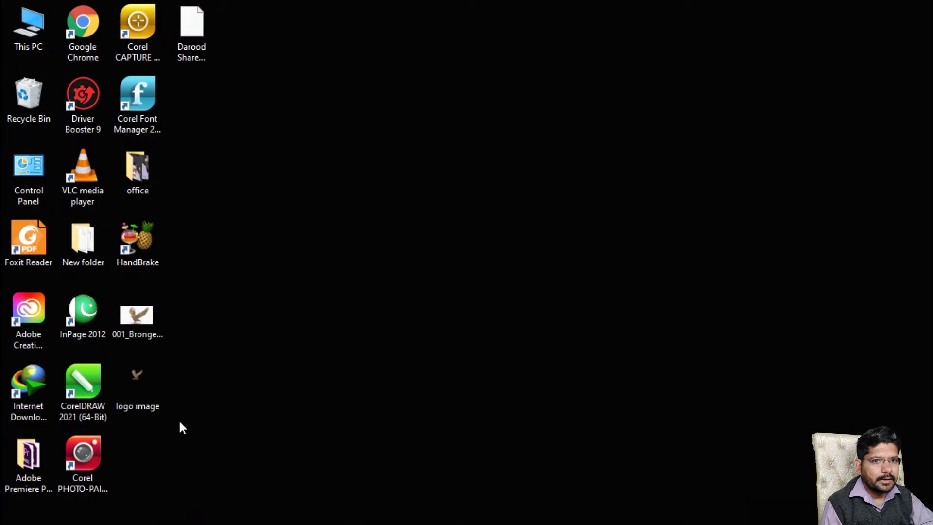
drag(152, 385, 591, 278)
- Move the imported eagle image onto the page, roughly centred across its width, and deselect it
scroll(698, 301, up, 4)
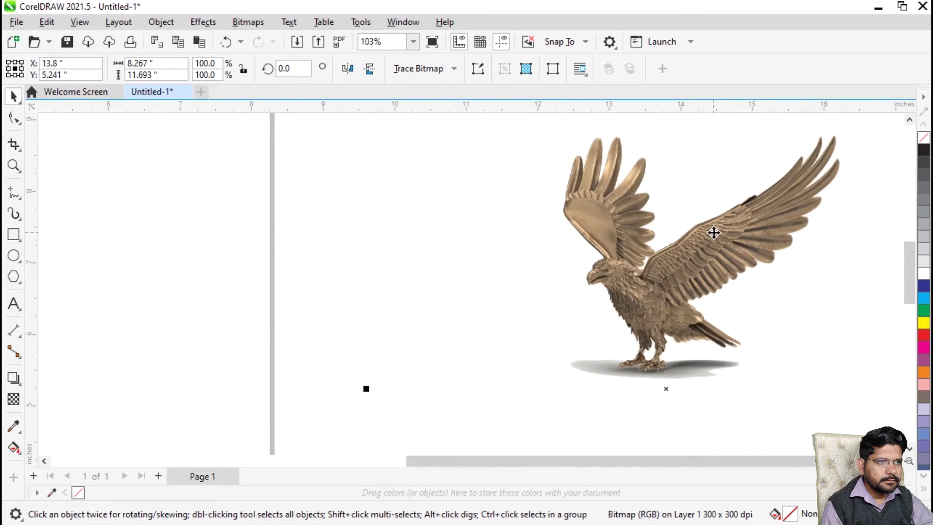
scroll(713, 247, up, 1)
scroll(683, 277, down, 4)
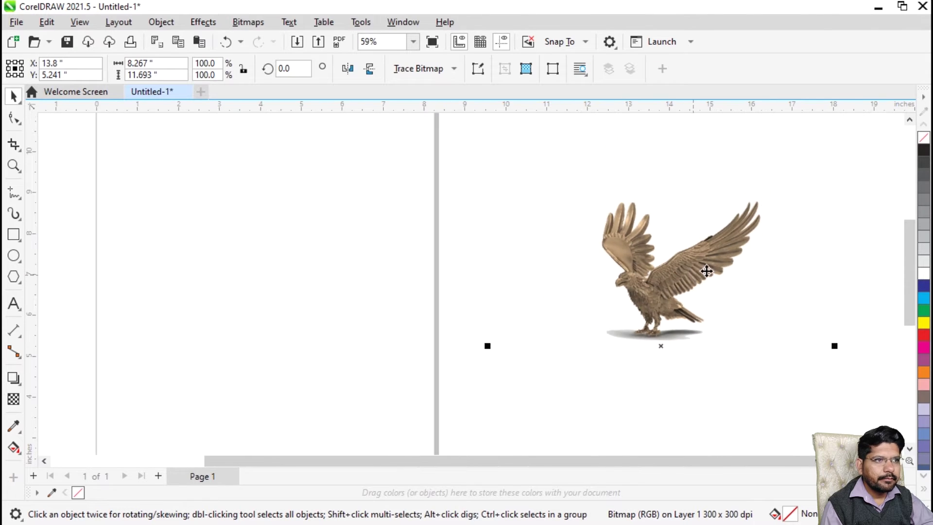
scroll(703, 275, down, 1)
drag(691, 281, 514, 271)
scroll(522, 266, up, 2)
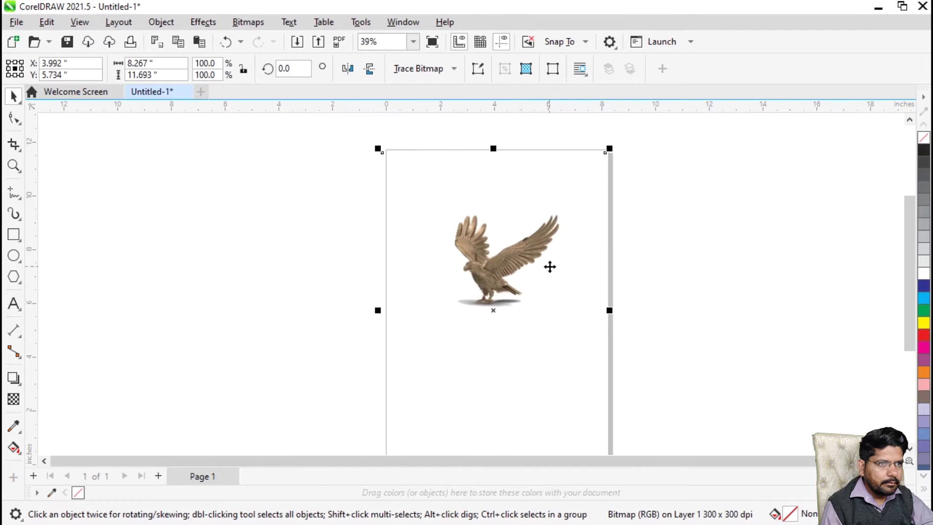
click(693, 273)
- Examine the cut-out eagle on the page for clean edges and a transparent background
scroll(494, 273, up, 1)
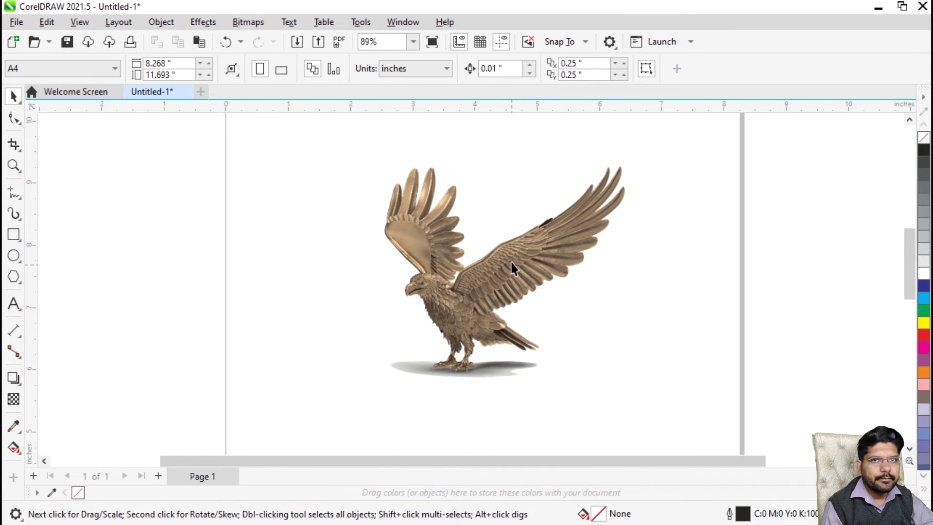
scroll(418, 149, down, 2)
scroll(506, 370, up, 1)
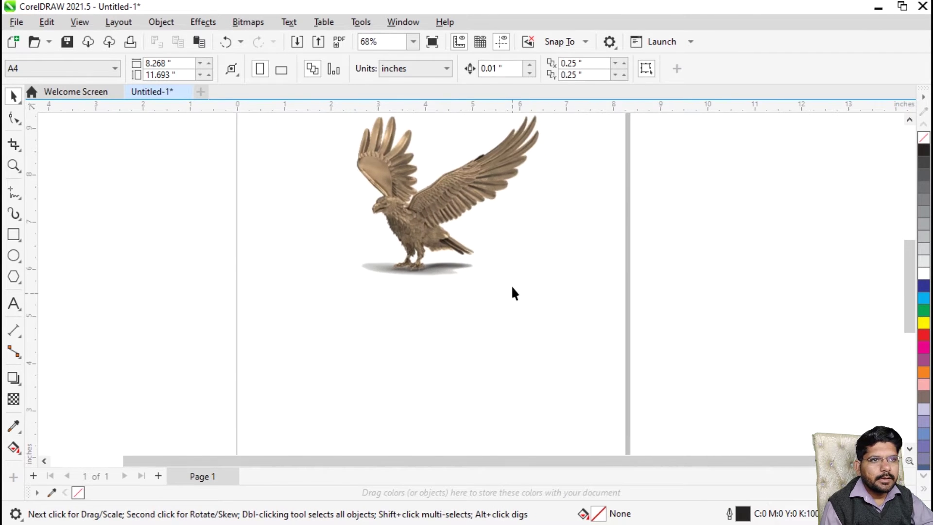
scroll(447, 204, down, 1)
scroll(403, 369, down, 1)
scroll(455, 194, up, 1)
scroll(460, 334, up, 1)
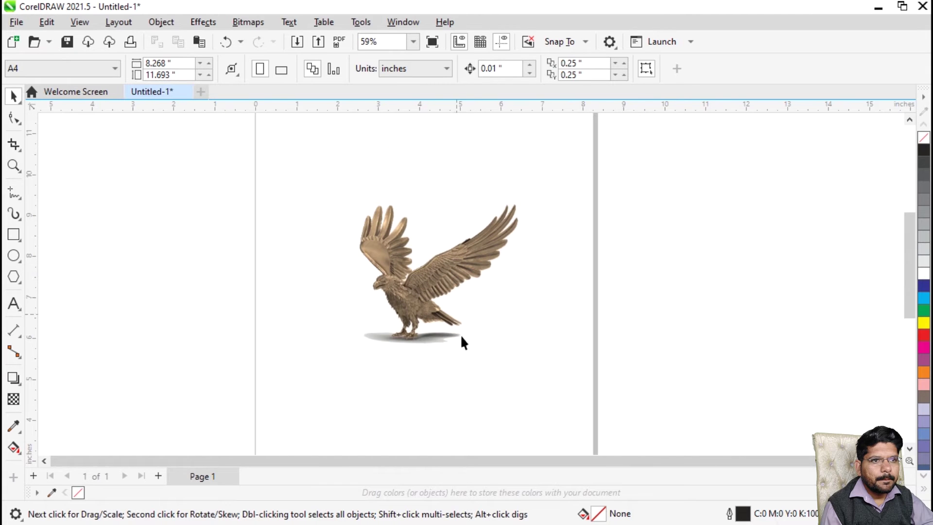
scroll(375, 216, up, 1)
scroll(189, 223, up, 1)
scroll(429, 239, down, 2)
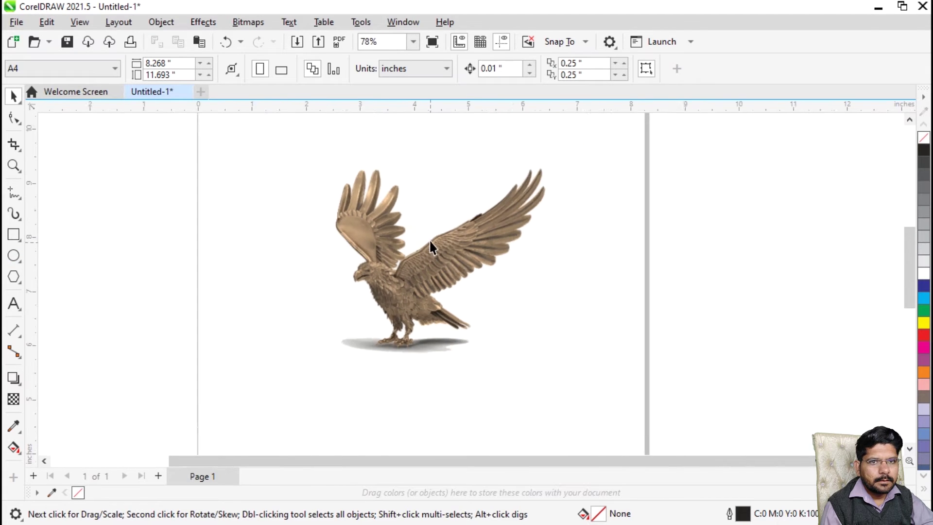
- Add a paragraph text frame about 11.14 by 2.61 inches across the eagle, containing the text "Eagle Company"
click(13, 303)
drag(159, 260, 683, 382)
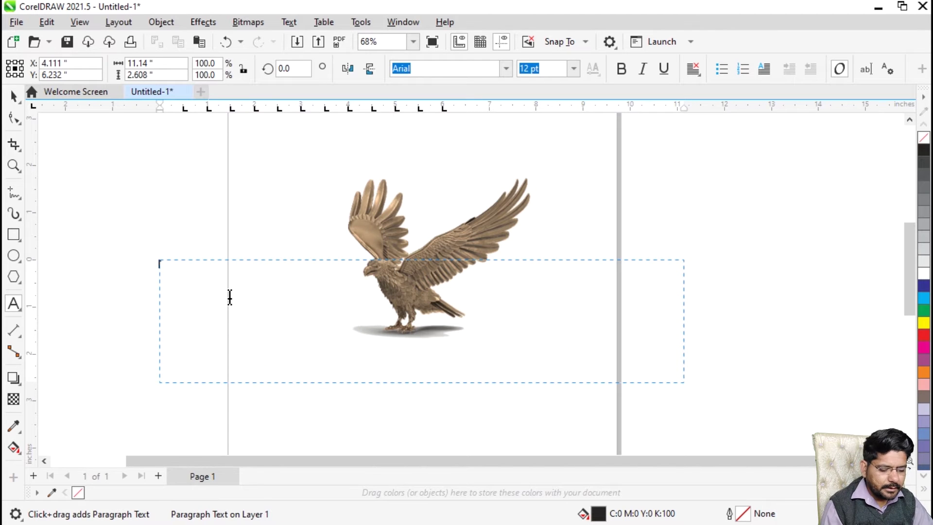
text(Ea)
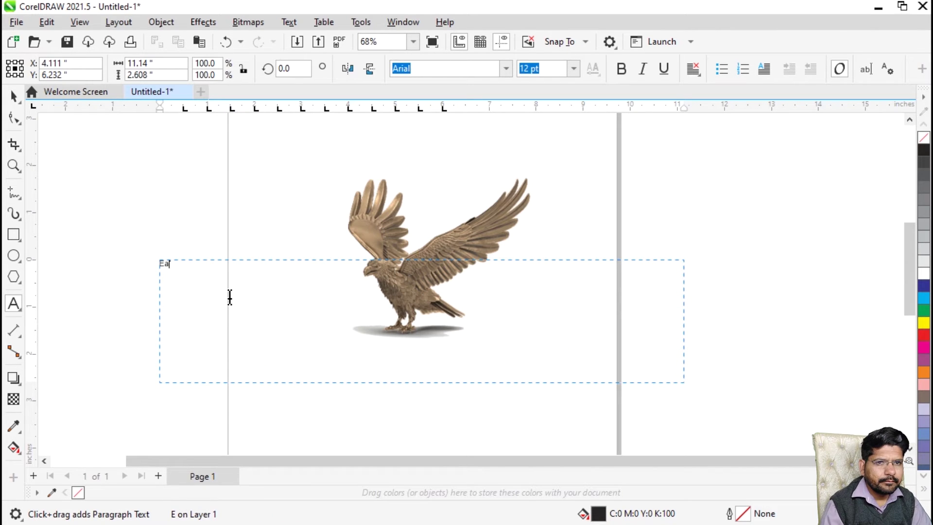
text(gle Company)
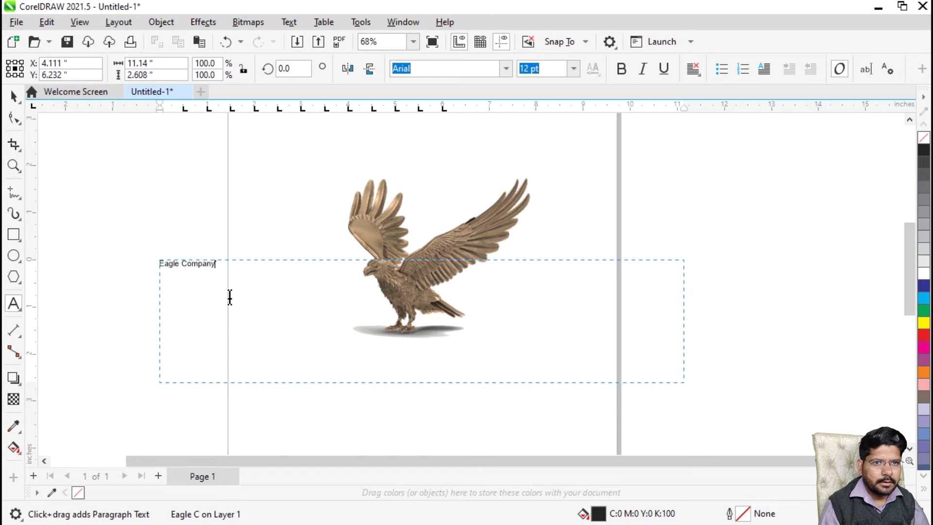
- Set all of the "Eagle Company" text to 36 pt bold
key(ctrl+a)
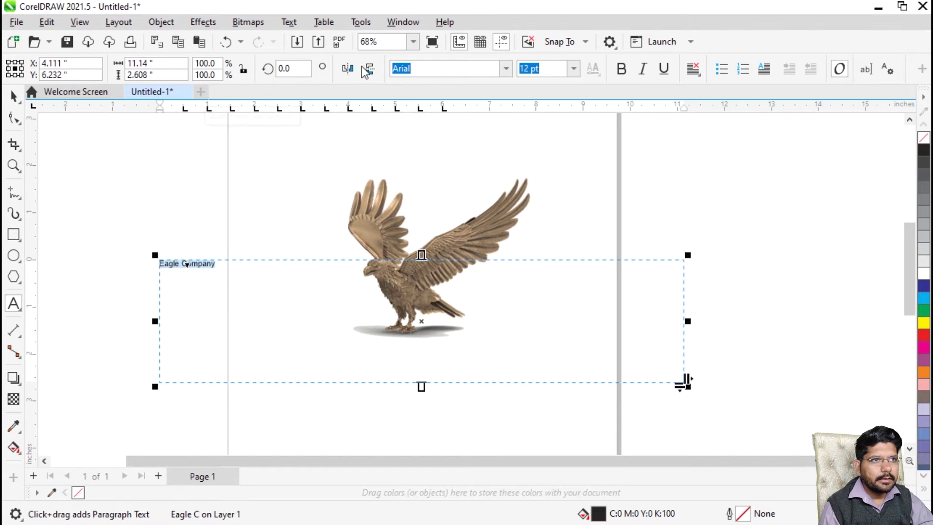
click(574, 69)
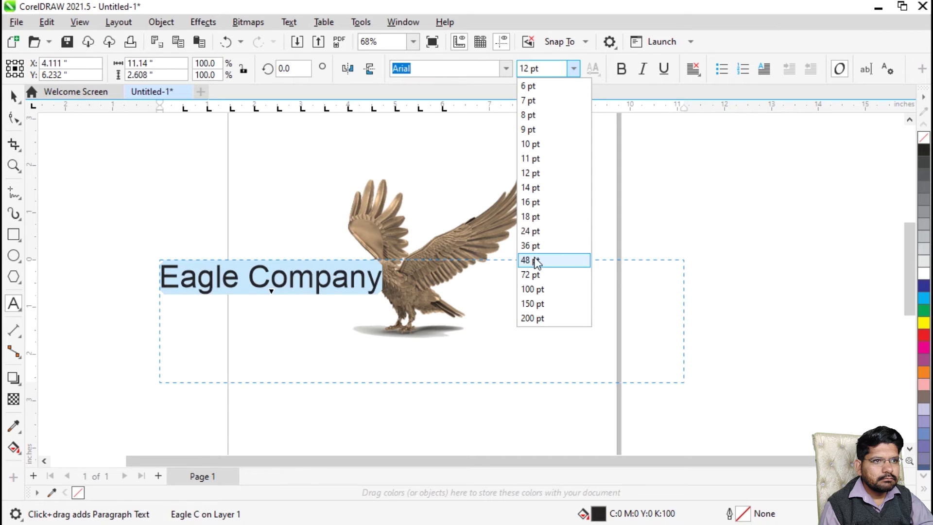
click(534, 246)
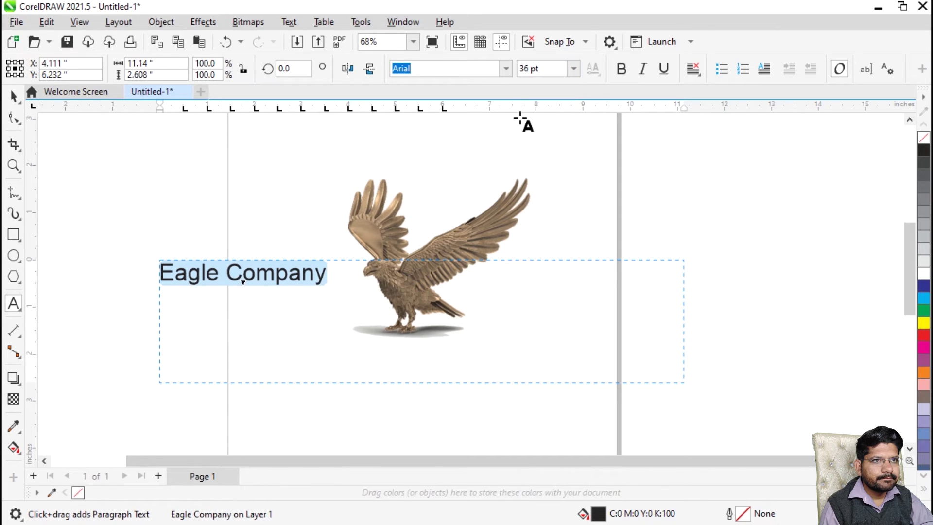
click(621, 69)
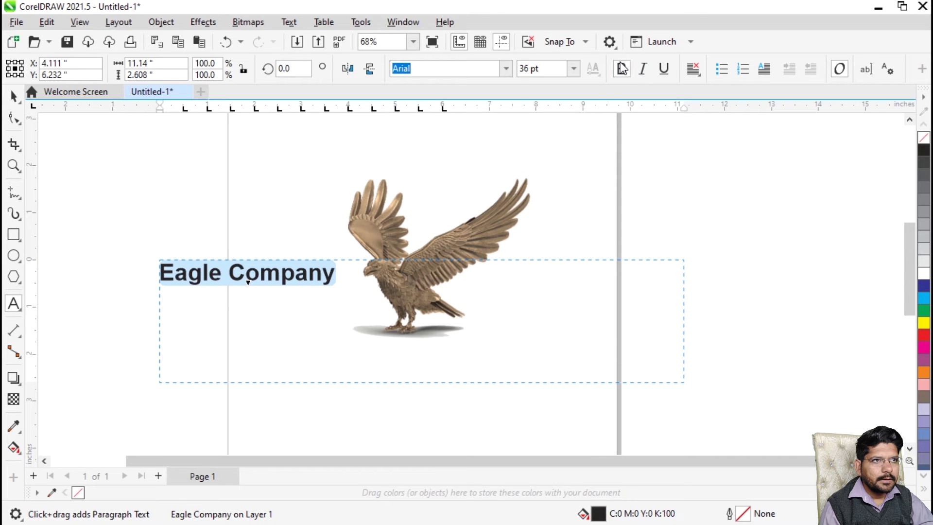
- Set the selected "Eagle Company" text in the Algerian font and colour it blue (C:100 M:100 Y:0 K:0)
click(507, 73)
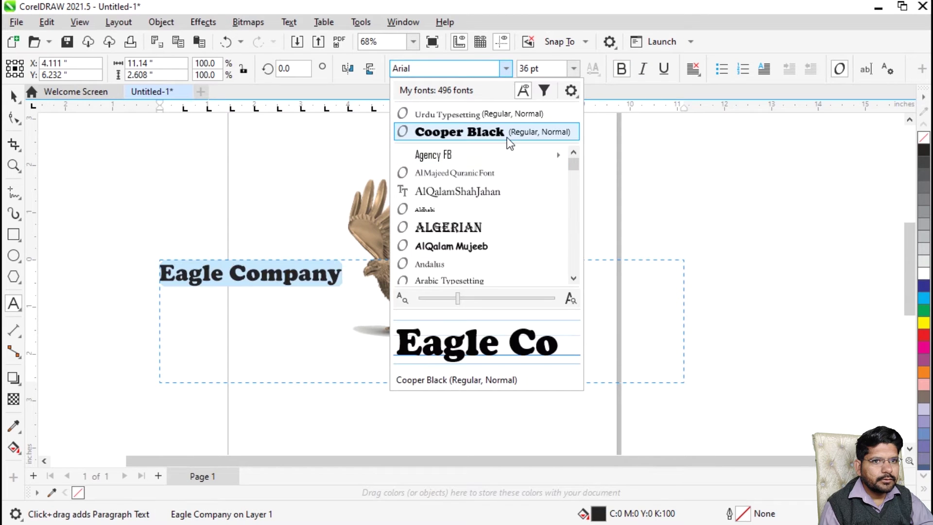
click(506, 232)
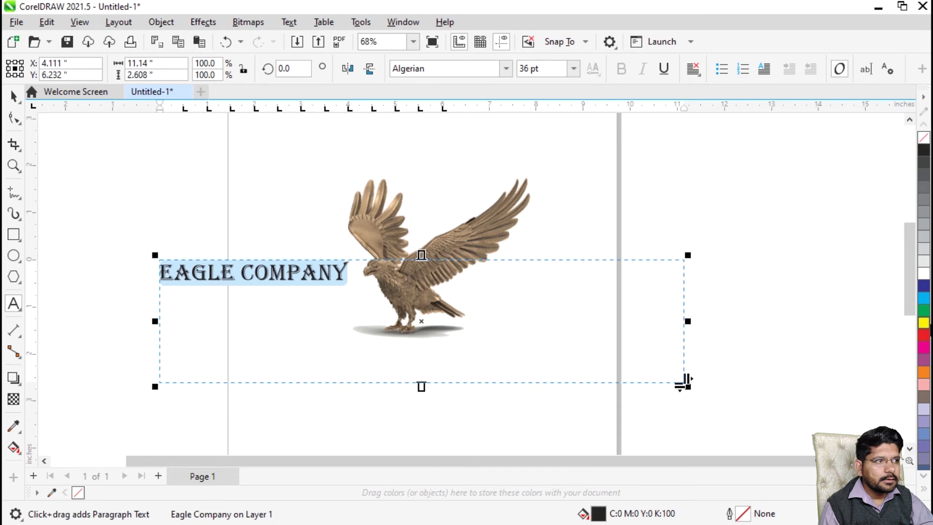
click(925, 287)
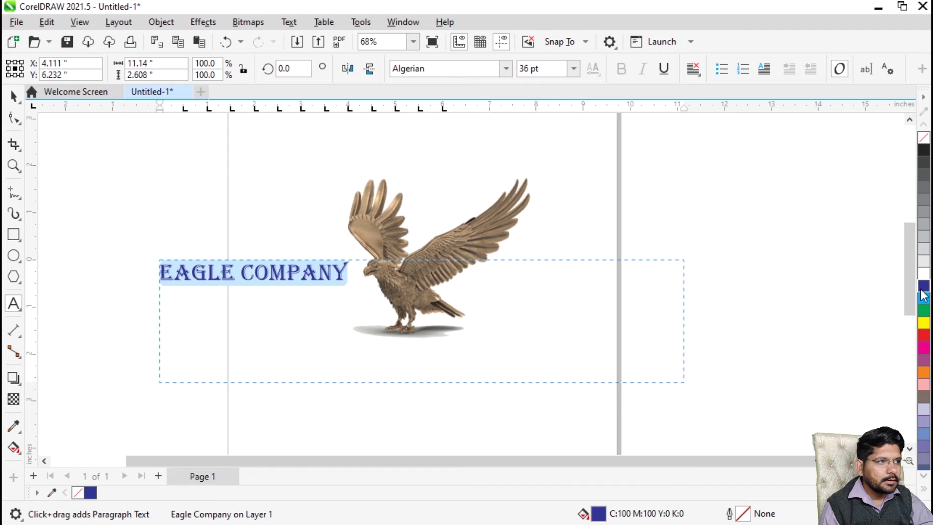
- Sample a light brown (#B59473) from the eagle's wing and apply it to the company-name text
click(14, 425)
click(385, 246)
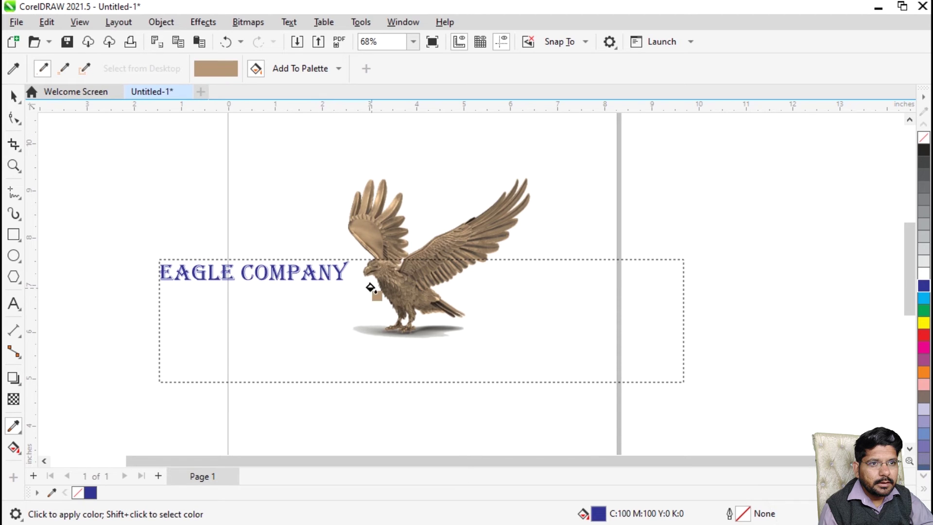
click(330, 268)
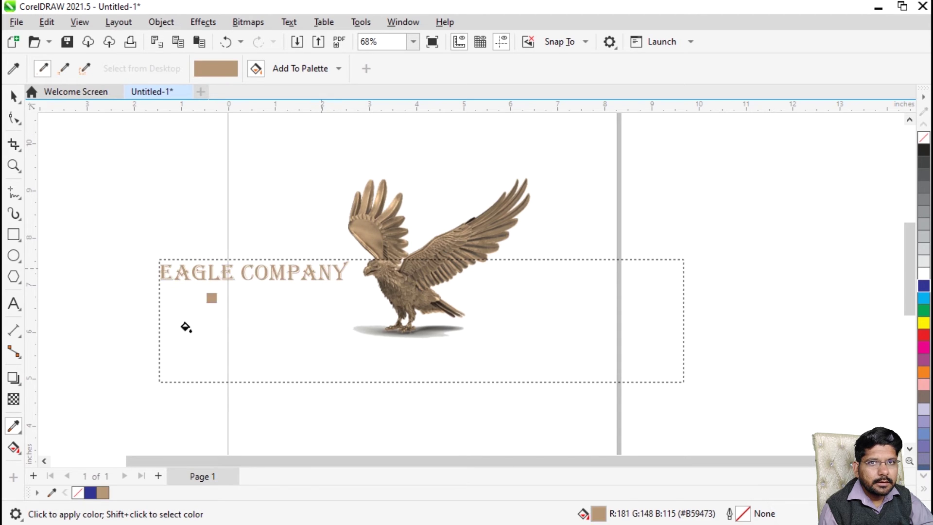
- Move the company-name text frame directly beneath the eagle's feet, roughly centred under the bird
click(9, 99)
drag(283, 271, 445, 355)
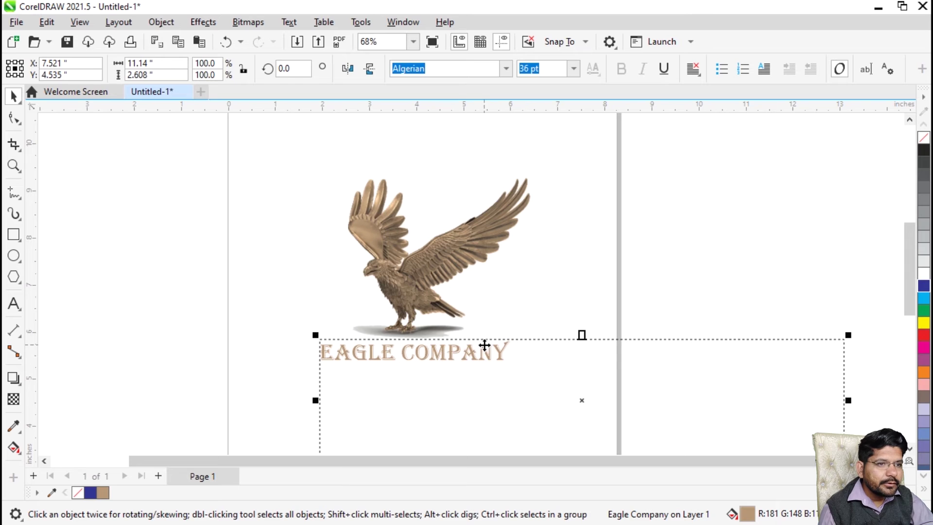
scroll(443, 331, down, 2)
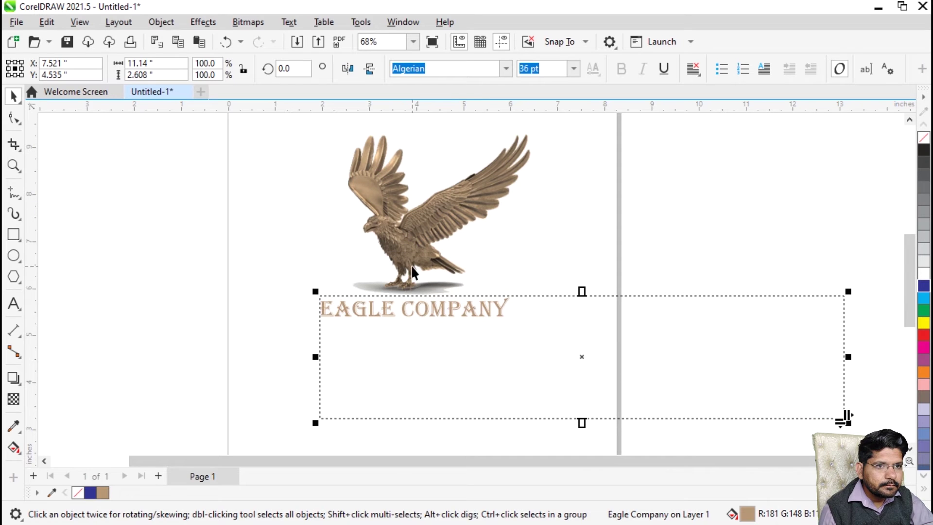
scroll(408, 253, up, 1)
click(544, 278)
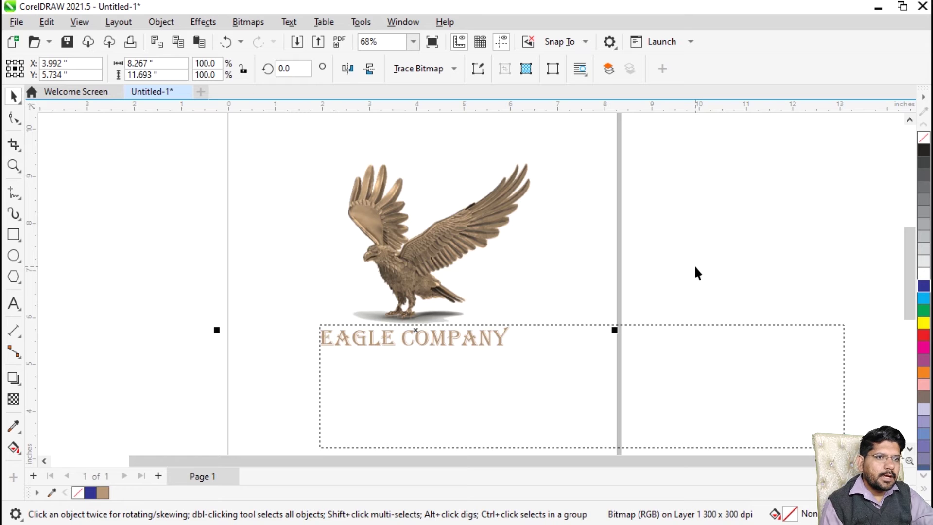
- Start exporting the logo to the Desktop with PNG - Portable Network Graphics as the file type
click(16, 22)
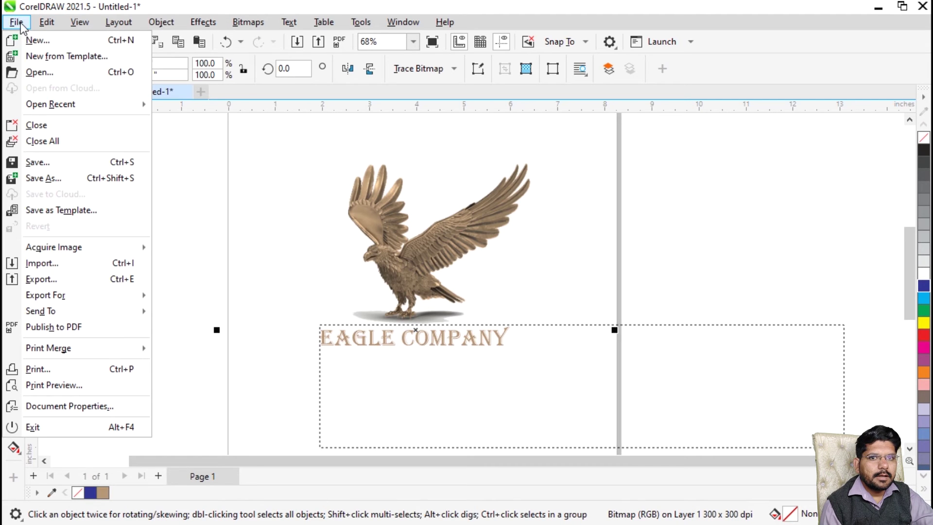
click(80, 280)
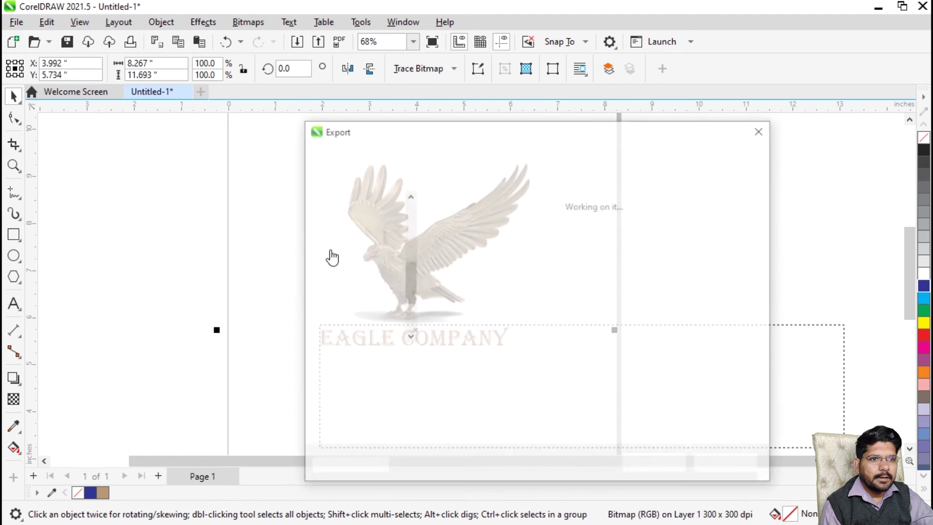
click(424, 380)
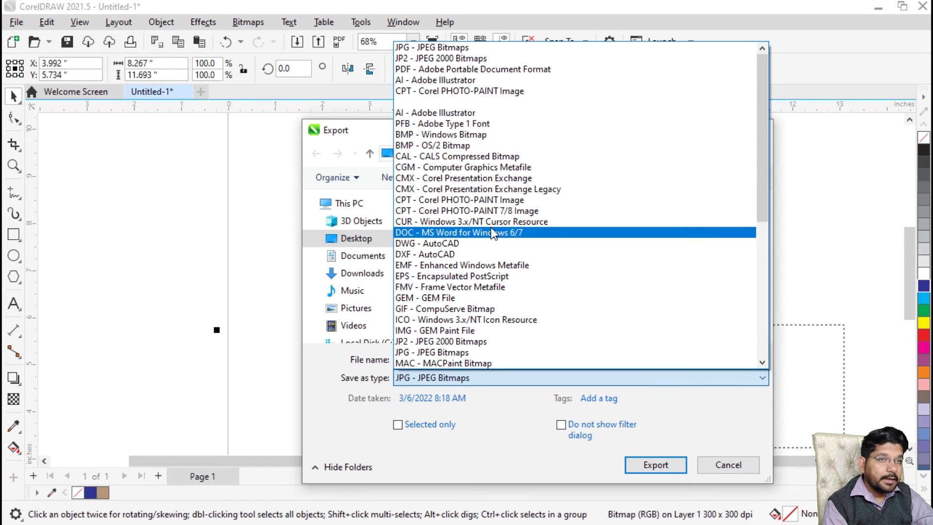
key(Down)
key(Down)
key(Down)
key(Down)
key(Down)
key(Down)
key(Down)
key(Down)
key(Down)
key(Down)
key(Down)
key(Down)
key(Down)
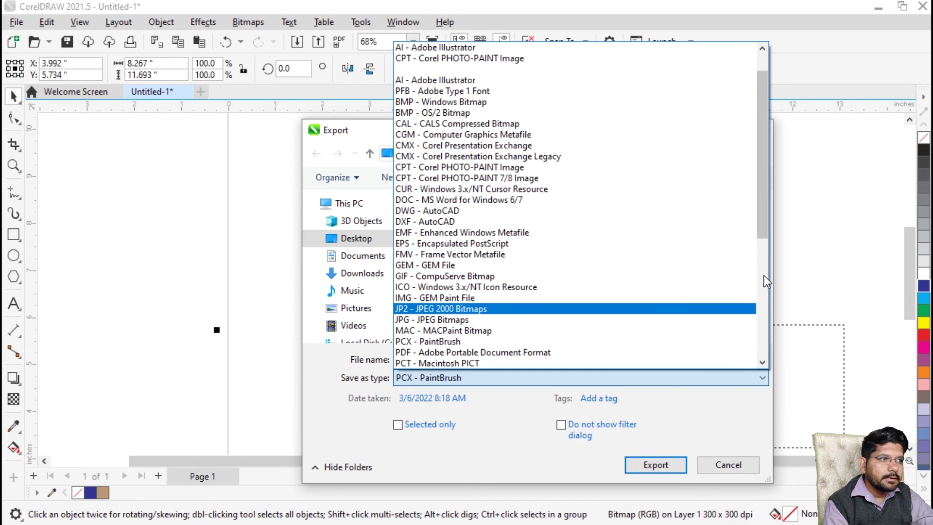
drag(763, 221, 768, 334)
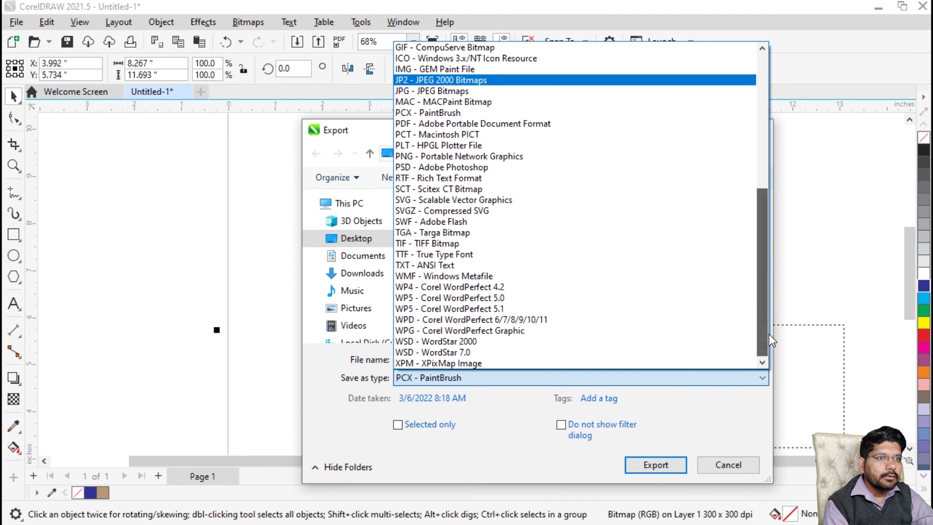
click(592, 157)
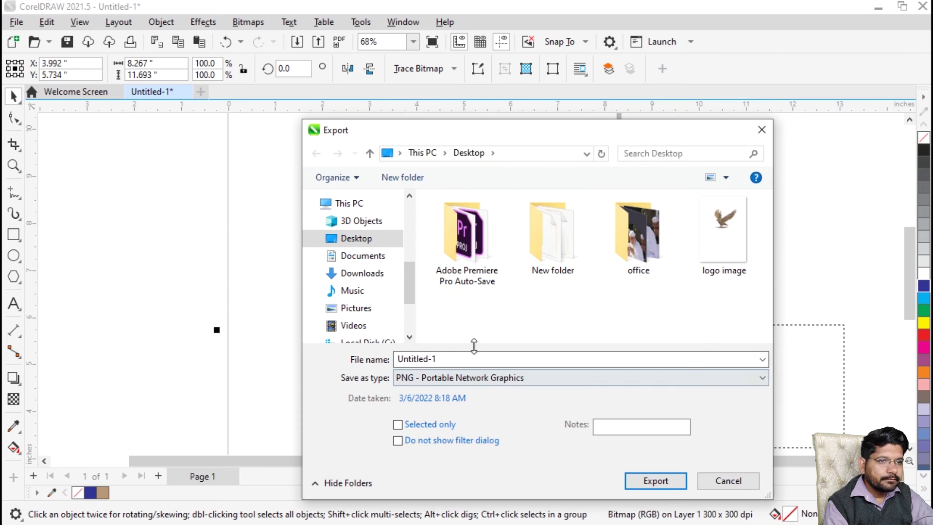
- Name the export file "ready logo" and export it as a 24-bit RGB PNG with transparency
click(459, 358)
text(ready logo)
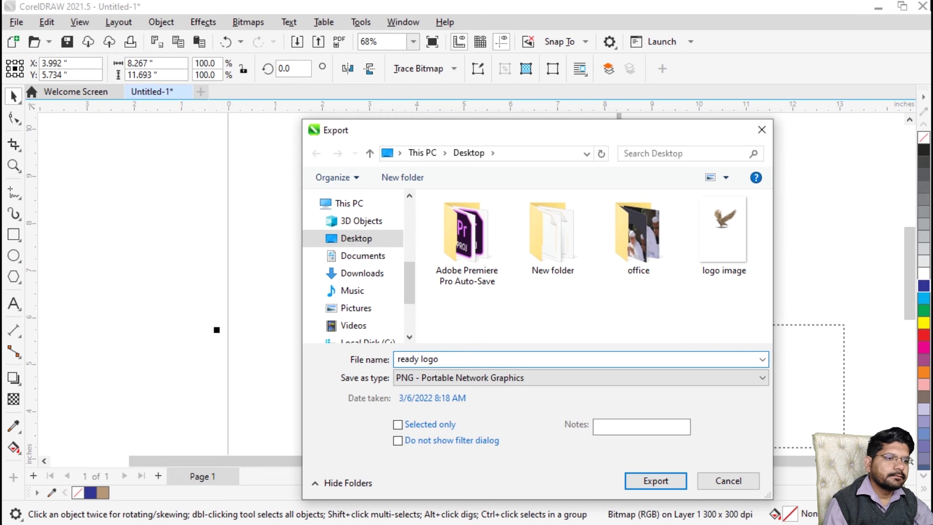
click(664, 477)
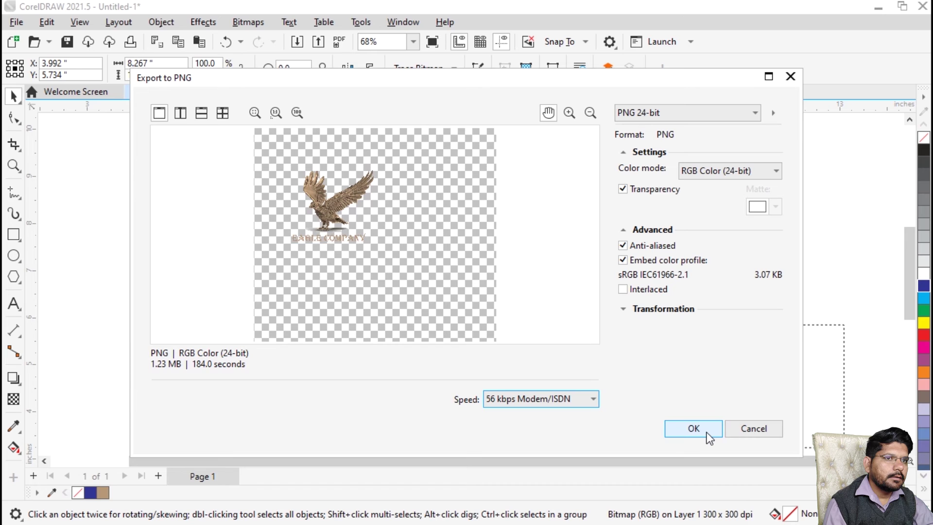
click(693, 428)
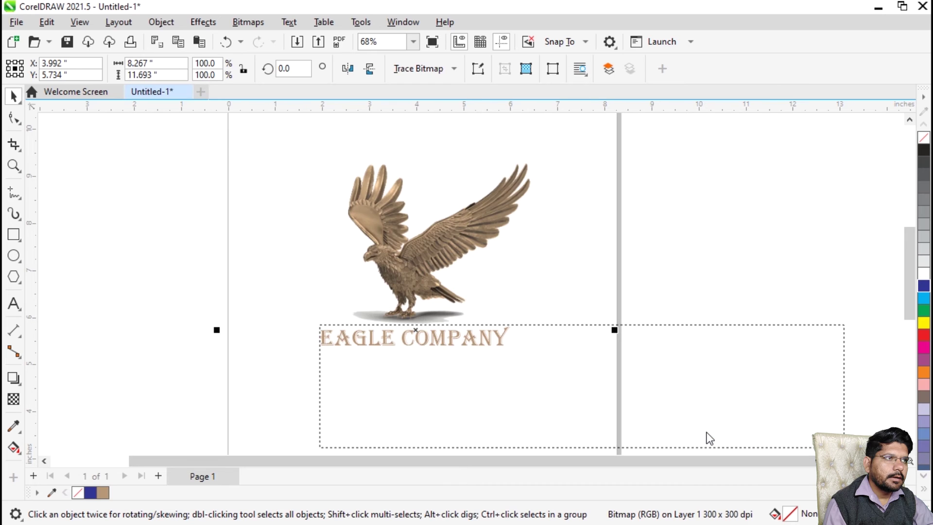
- Minimize CorelDRAW, open the exported "ready logo" image from the desktop in Photos, and inspect the logo up close
click(878, 8)
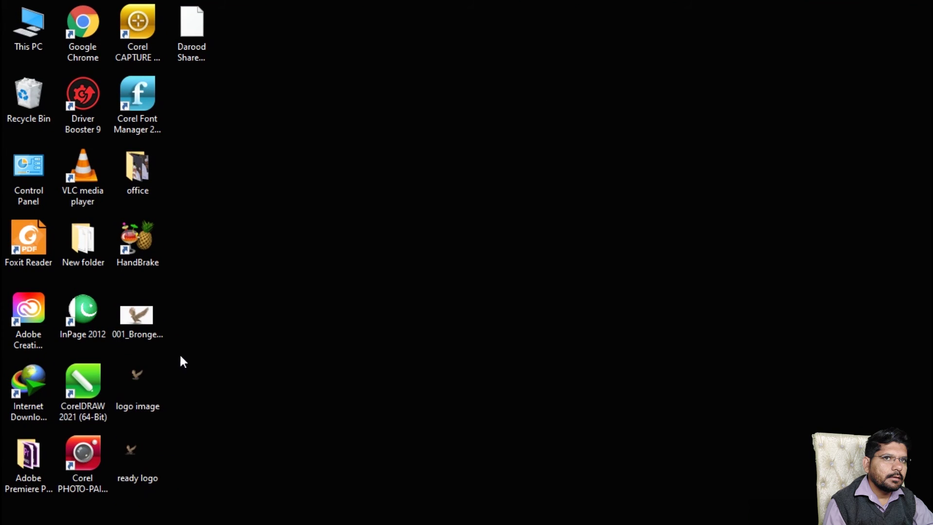
double_click(145, 455)
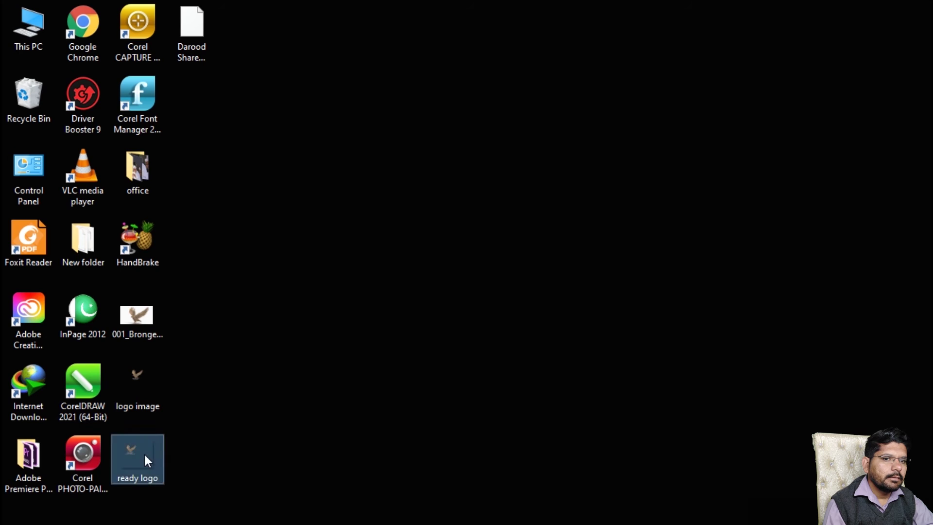
scroll(329, 180, up, 5)
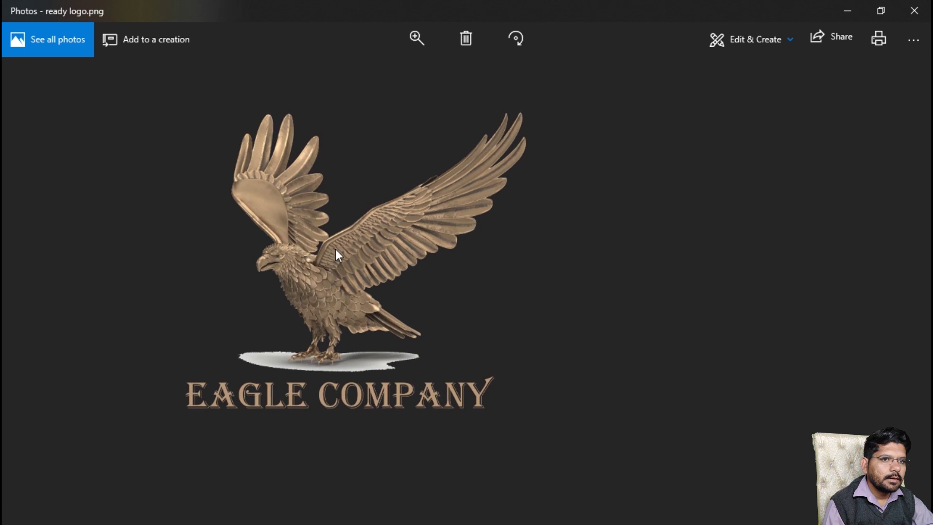